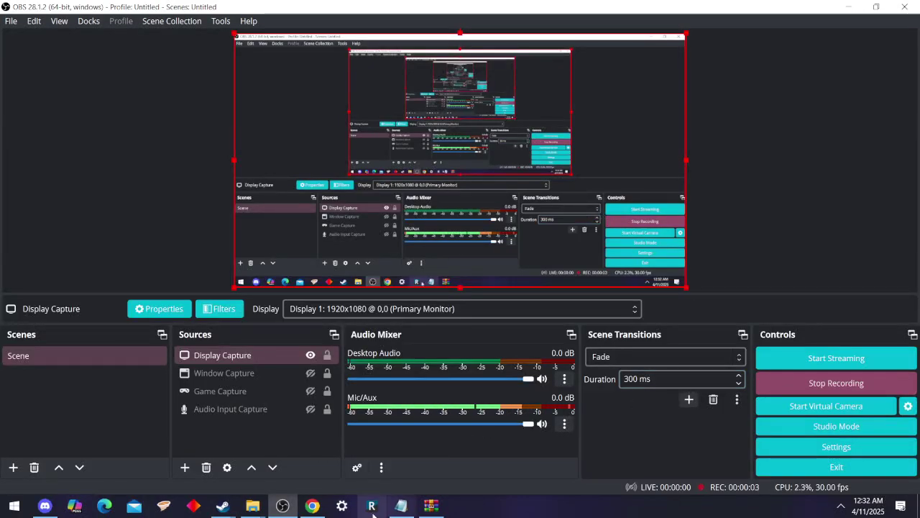
# Load steam://nav/console in Chrome's address bar to bring up the Steam console.
pyautogui.click(323, 510)
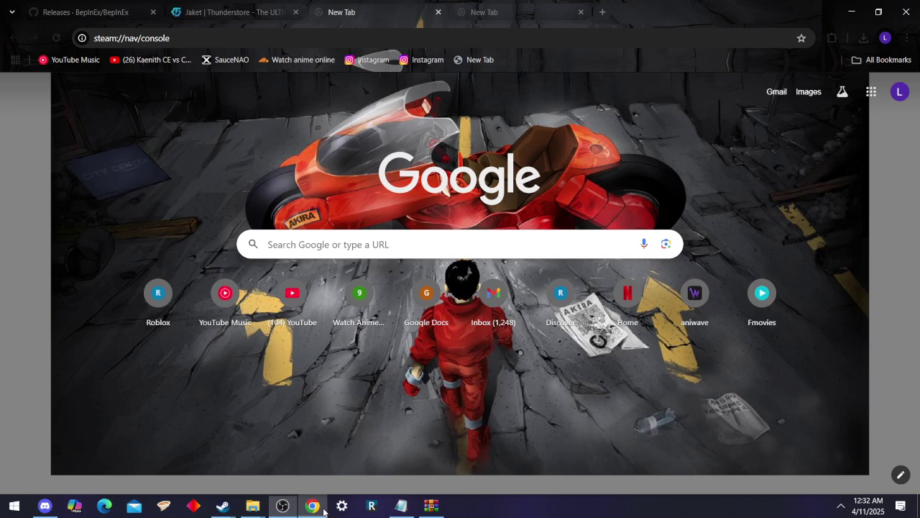
pyautogui.click(206, 38)
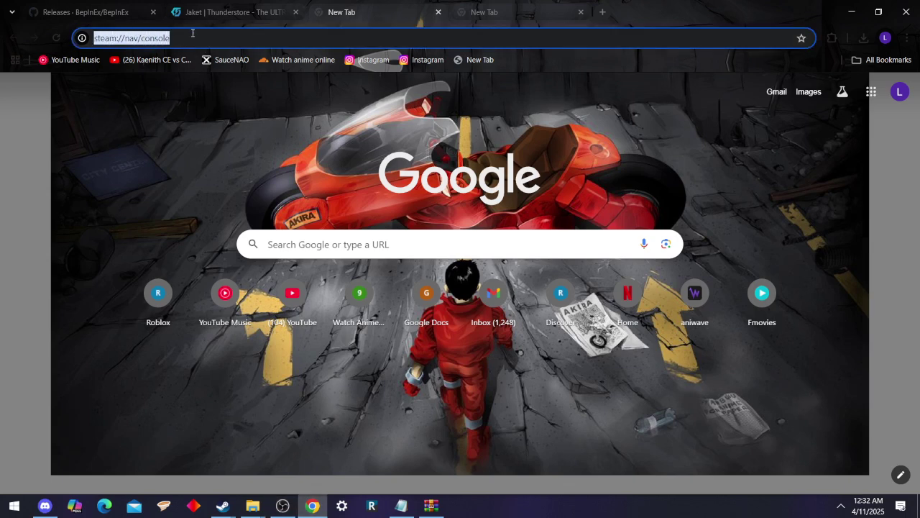
pyautogui.press('Return')
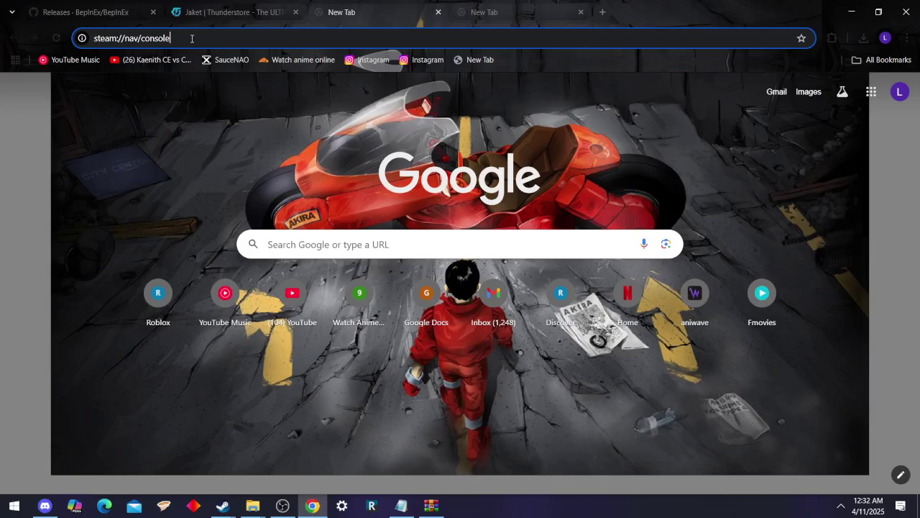
# Allow Steam to open, erase the recalled download_depot console command, and minimize Steam.
pyautogui.click(464, 128)
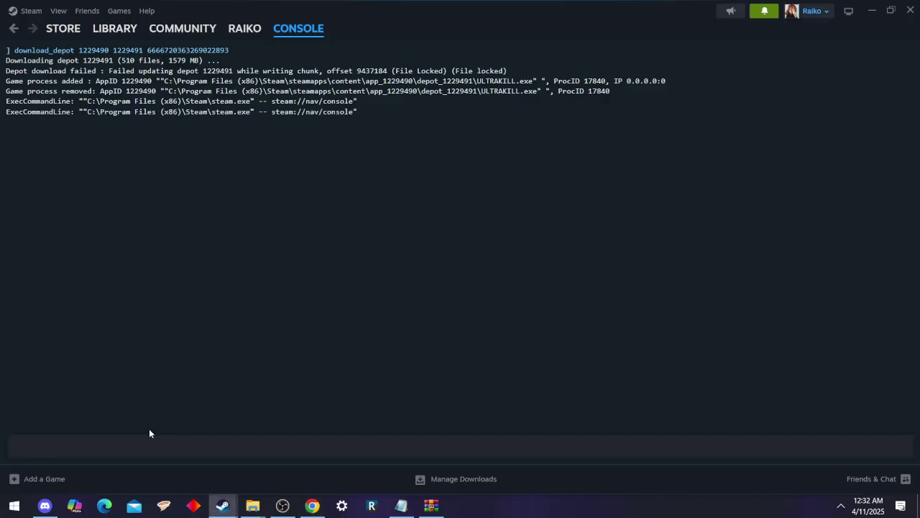
pyautogui.press('Up')
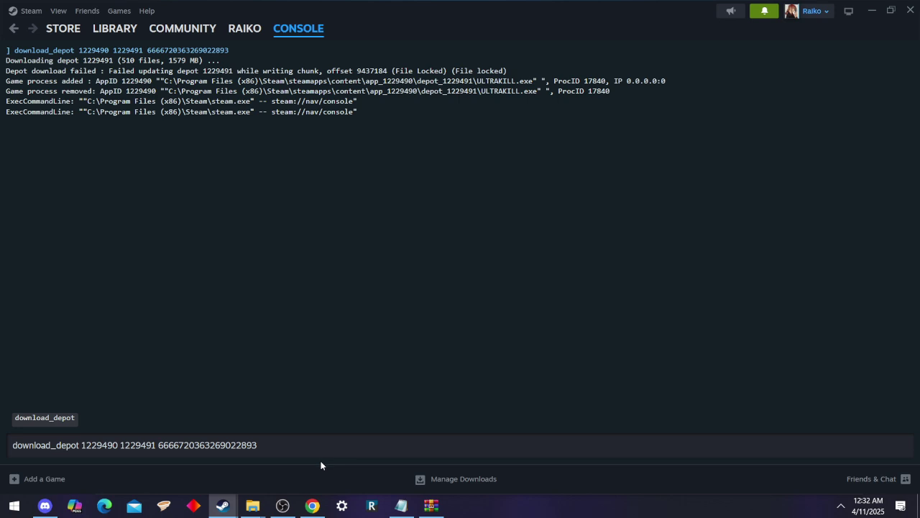
pyautogui.moveTo(266, 447); pyautogui.dragTo(29, 468)
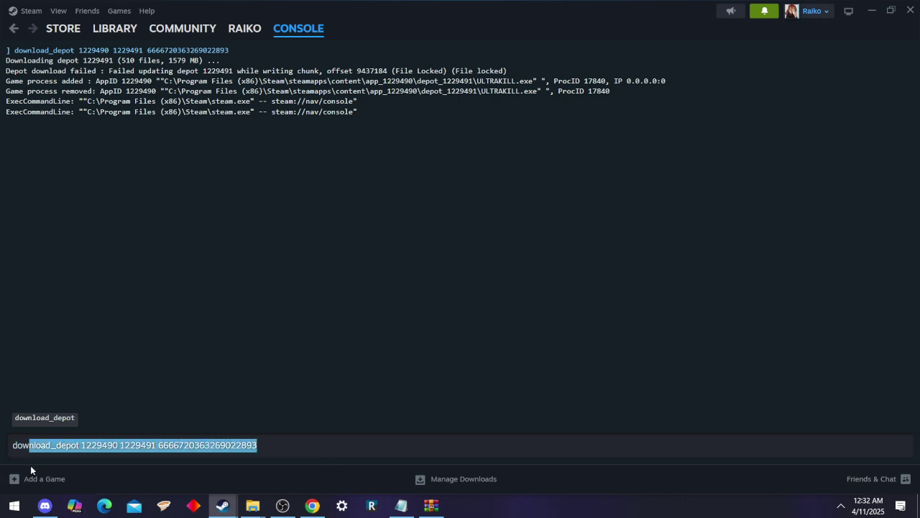
pyautogui.moveTo(30, 465); pyautogui.dragTo(285, 377)
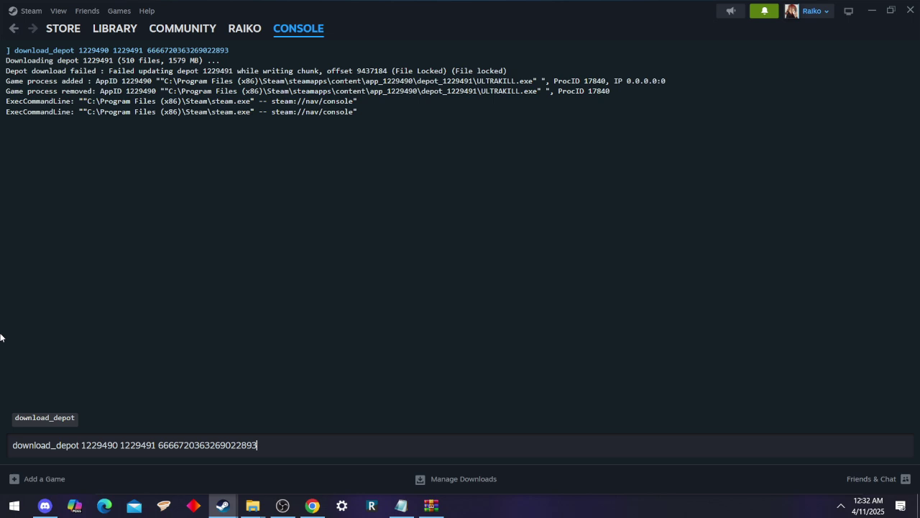
pyautogui.press('BackSpace')
pyautogui.press('BackSpace')
pyautogui.press('BackSpace')
pyautogui.press('BackSpace')
pyautogui.press('BackSpace')
pyautogui.press('BackSpace')
pyautogui.press('BackSpace')
pyautogui.press('BackSpace')
pyautogui.press('BackSpace')
pyautogui.press('BackSpace')
pyautogui.press('BackSpace')
pyautogui.press('BackSpace')
pyautogui.press('BackSpace')
pyautogui.press('BackSpace')
pyautogui.press('BackSpace')
pyautogui.press('BackSpace')
pyautogui.press('BackSpace')
pyautogui.press('BackSpace')
pyautogui.press('BackSpace')
pyautogui.press('BackSpace')
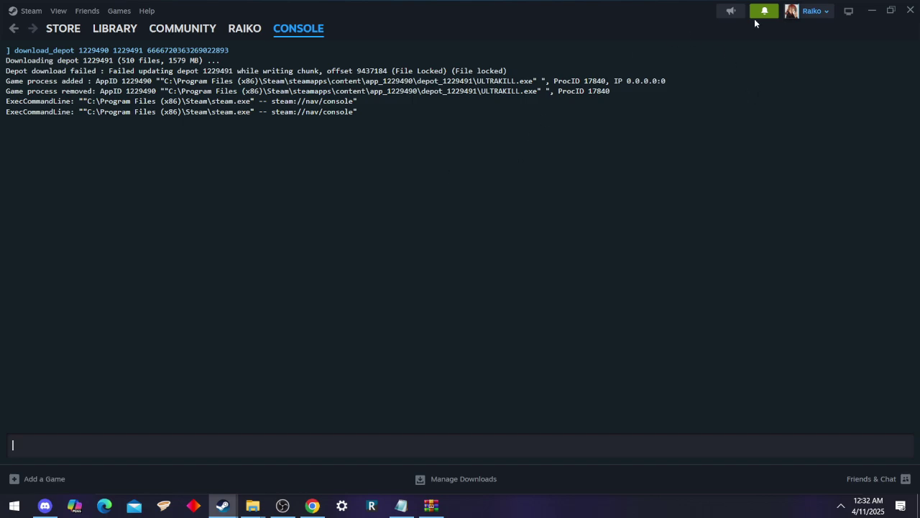
pyautogui.click(871, 10)
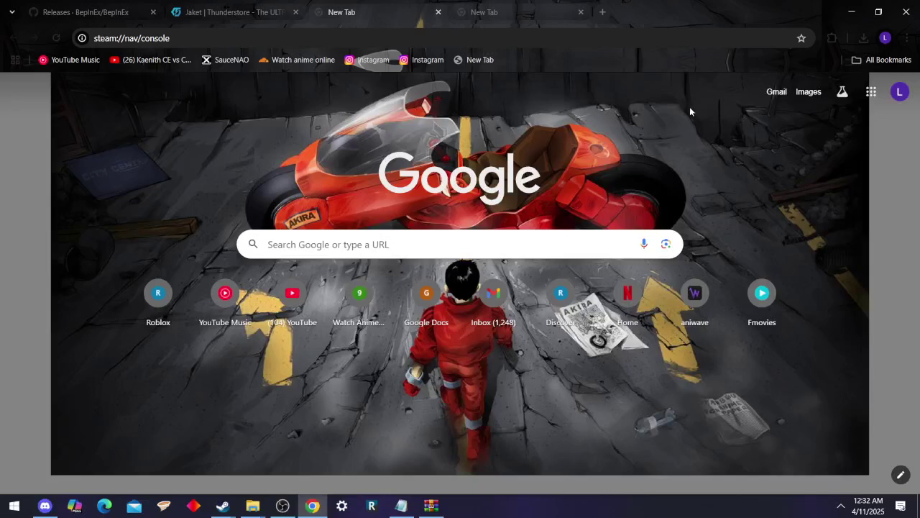
# Check recent downloads on the BepInEx releases and Jaket Thunderstore pages for both zips.
pyautogui.click(85, 15)
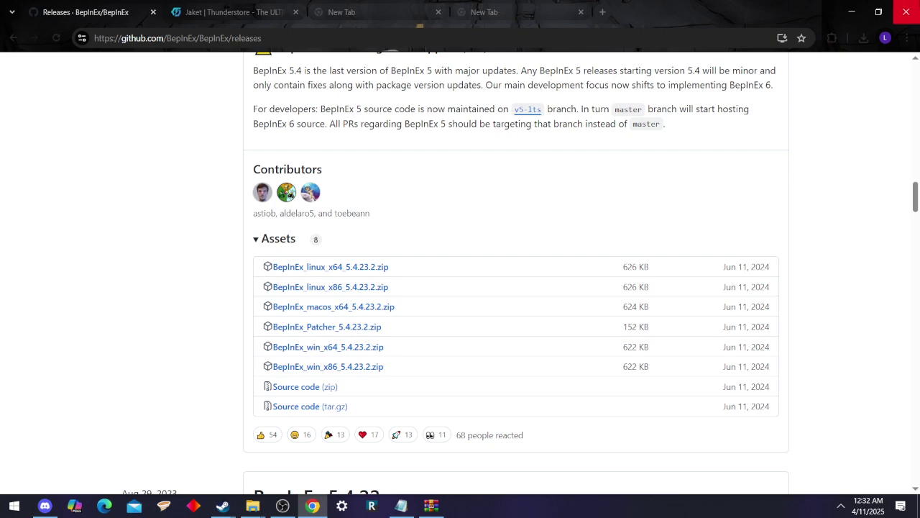
pyautogui.click(863, 42)
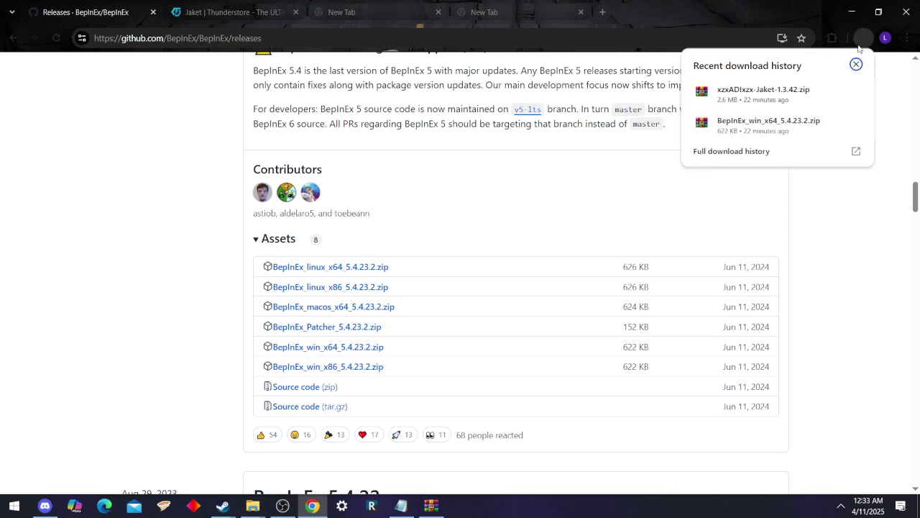
pyautogui.click(238, 12)
pyautogui.scroll(5, 36, 276)
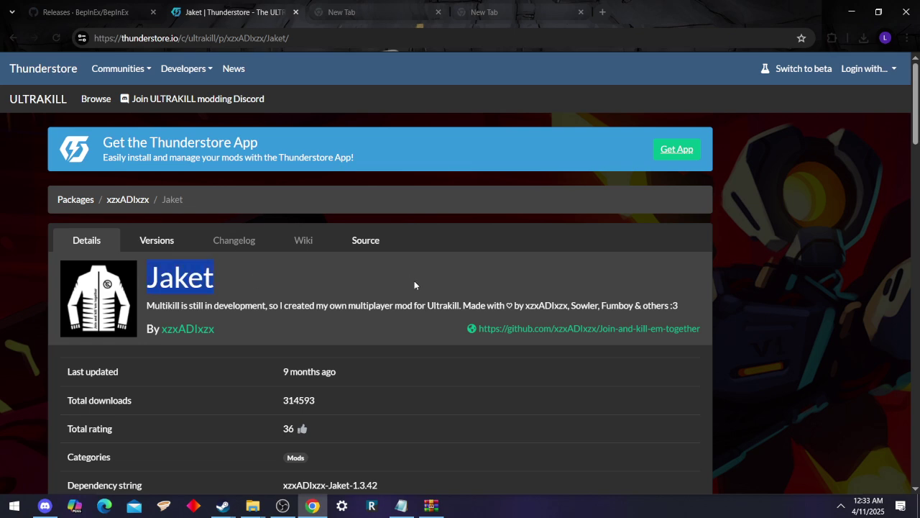
pyautogui.scroll(-4, 415, 283)
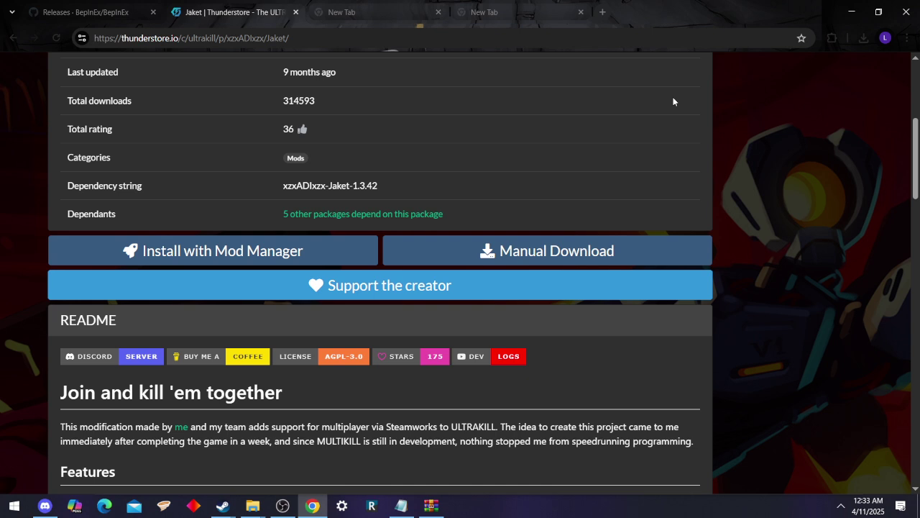
pyautogui.click(865, 36)
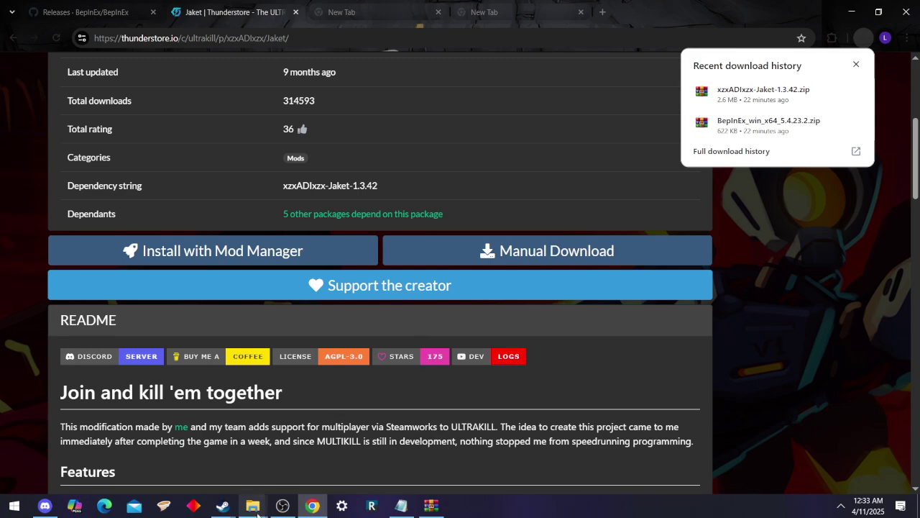
# In the steamapps Explorer window, go to C:\Program Files (x86)\Steam.
pyautogui.moveTo(256, 512)
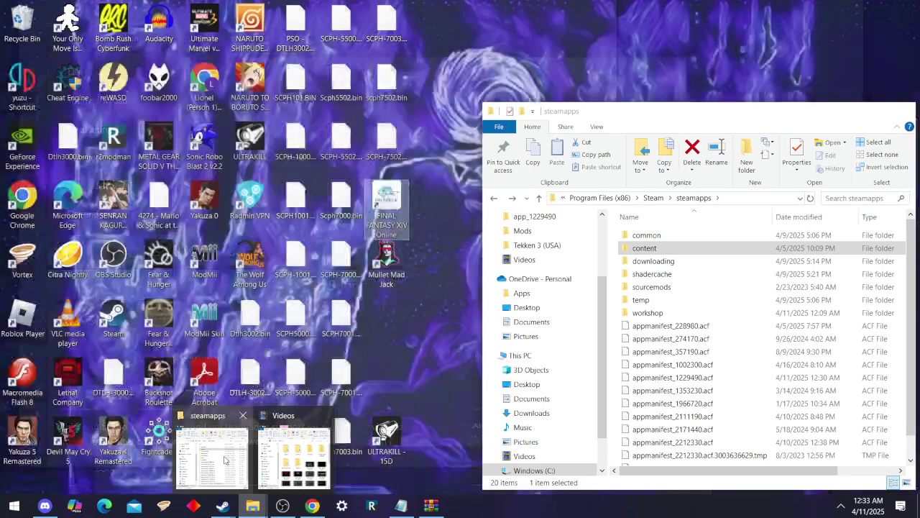
pyautogui.click(225, 460)
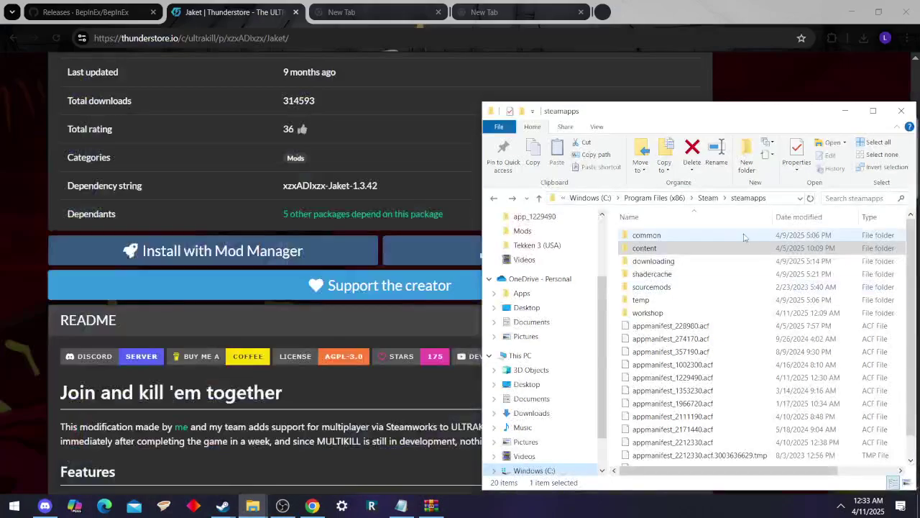
pyautogui.click(599, 203)
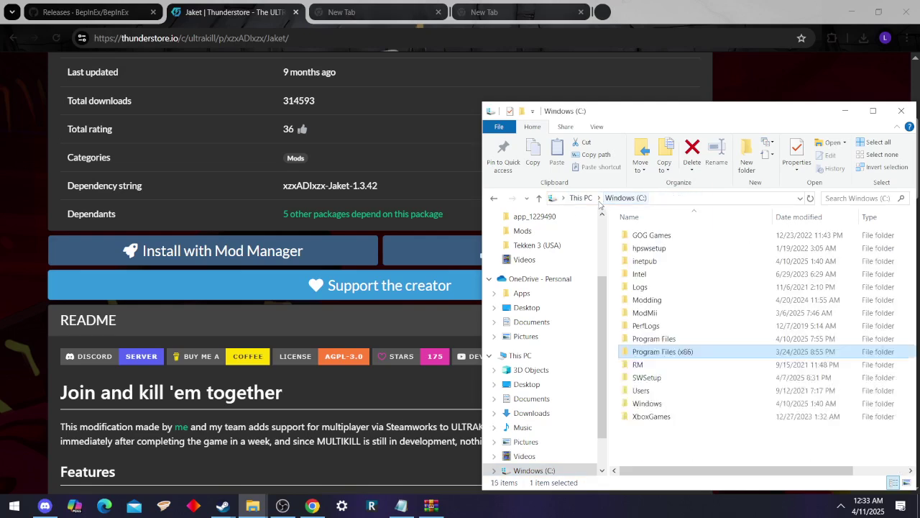
pyautogui.doubleClick(656, 357)
pyautogui.scroll(-4, 658, 353)
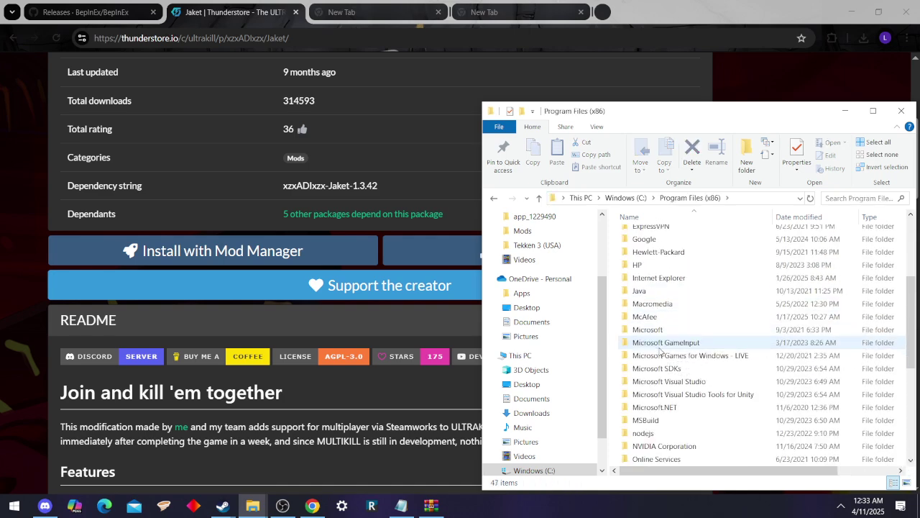
pyautogui.scroll(-5, 660, 350)
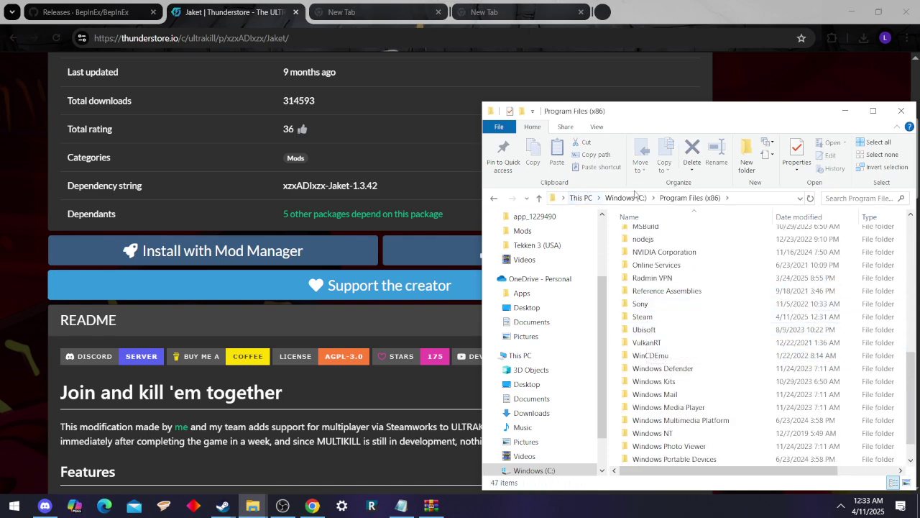
pyautogui.doubleClick(656, 322)
# Open steamapps\content\app_1229490\depot_1229491, the ULTRAKILL game folder.
pyautogui.scroll(-3, 660, 335)
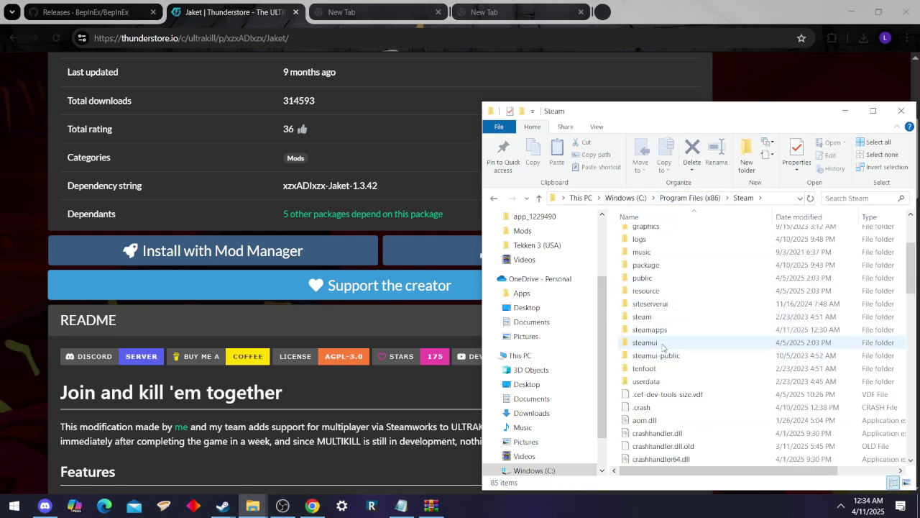
pyautogui.doubleClick(650, 329)
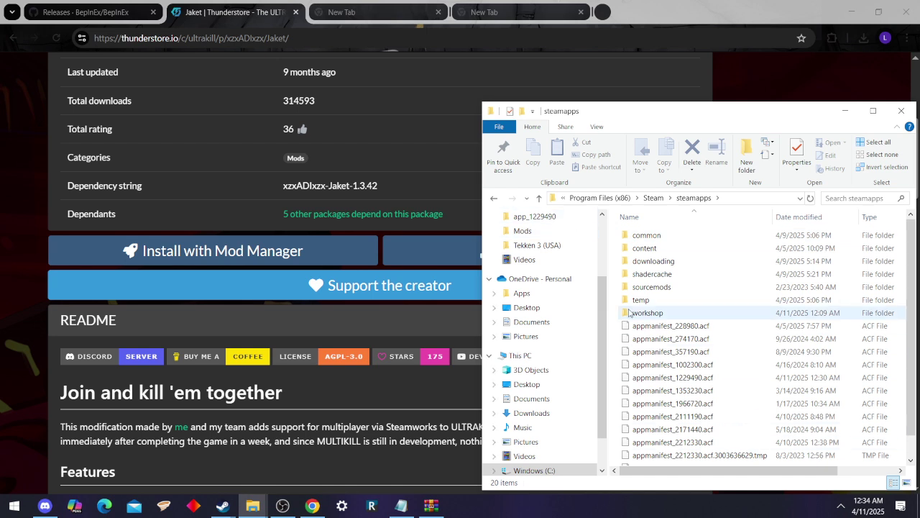
pyautogui.doubleClick(654, 251)
pyautogui.click(651, 243)
pyautogui.doubleClick(651, 240)
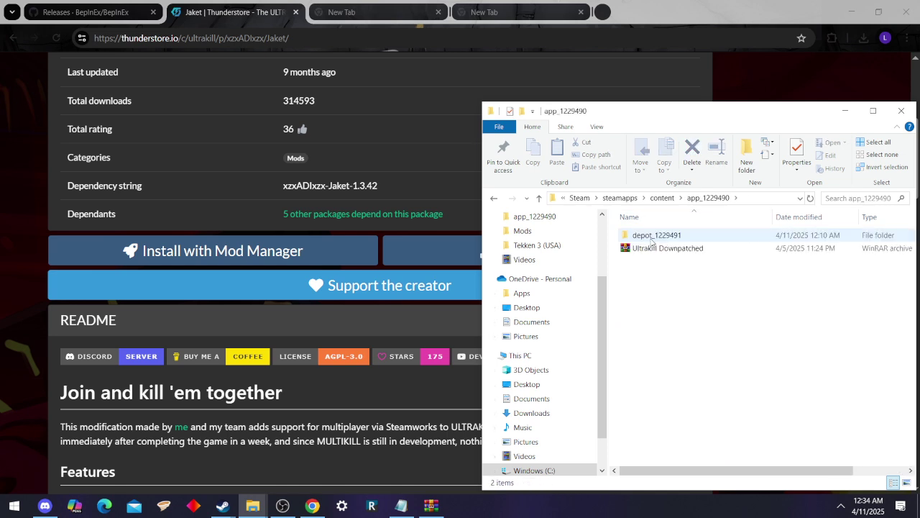
pyautogui.doubleClick(651, 238)
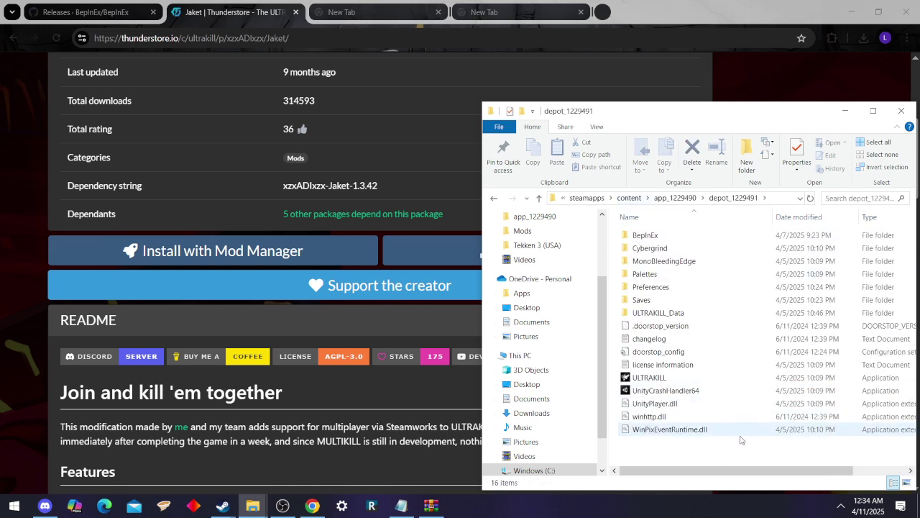
# Open BepInEx_win_x64_5.4.23.2.zip from Downloads in WinRAR and place it beside the game folder.
pyautogui.click(437, 508)
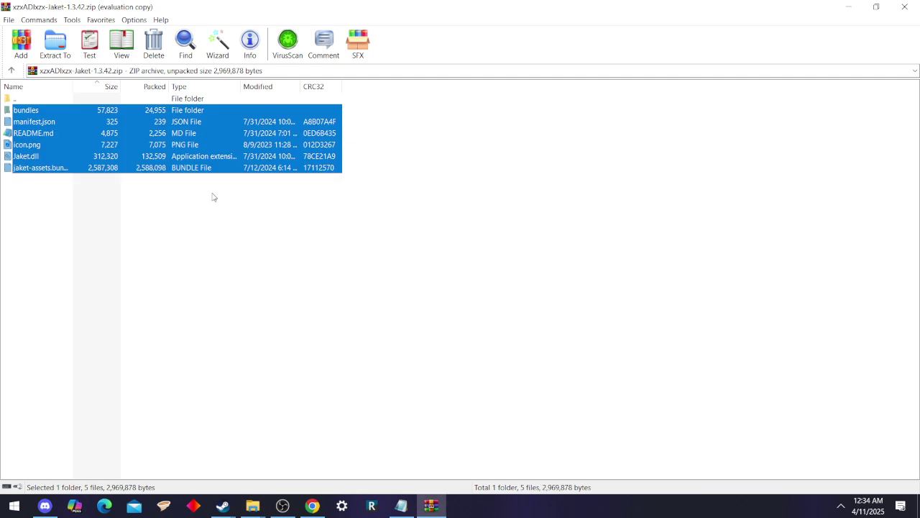
pyautogui.doubleClick(44, 100)
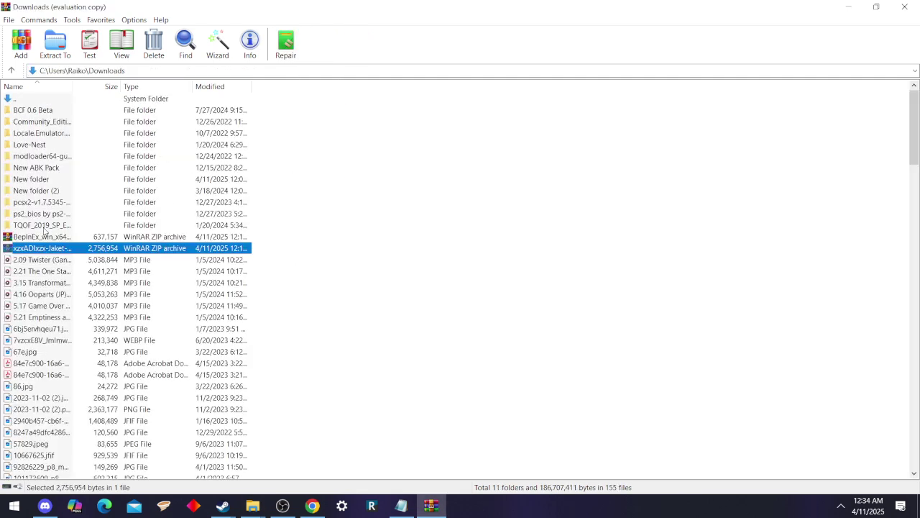
pyautogui.doubleClick(45, 236)
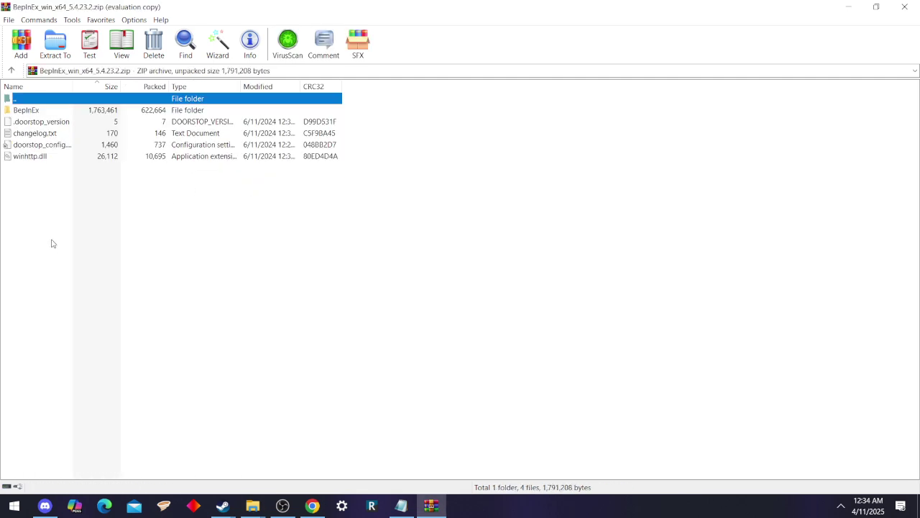
pyautogui.moveTo(51, 246); pyautogui.dragTo(36, 108)
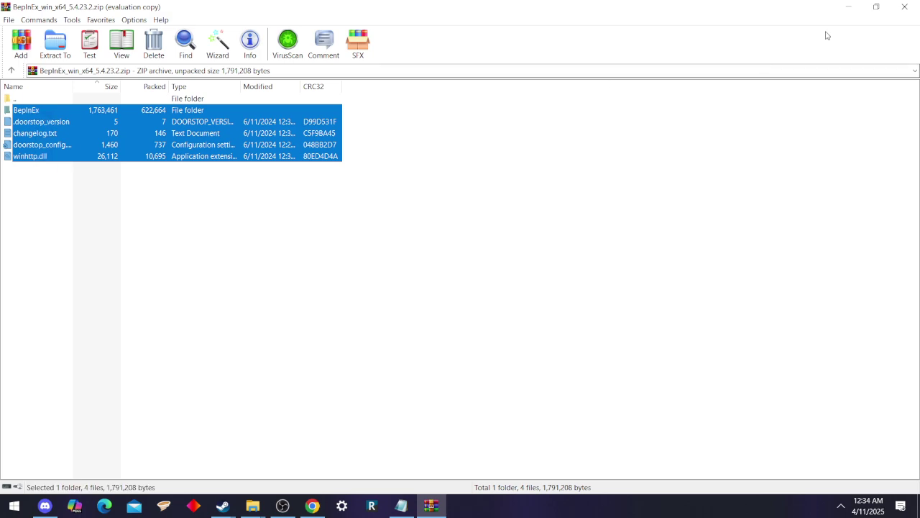
pyautogui.click(876, 6)
pyautogui.moveTo(727, 95); pyautogui.dragTo(362, 120)
pyautogui.moveTo(320, 259); pyautogui.dragTo(673, 236)
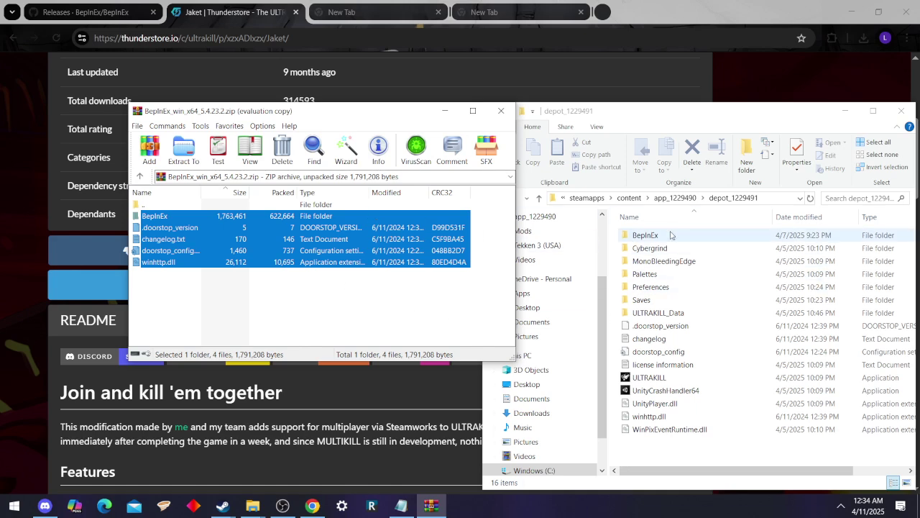
# Compare the archive's BepInEx folder with the game's, ending in the game's BepInEx folder.
pyautogui.doubleClick(669, 235)
pyautogui.moveTo(640, 339)
pyautogui.mouseDown()
pyautogui.moveTo(647, 256)
pyautogui.moveTo(627, 350)
pyautogui.mouseUp()
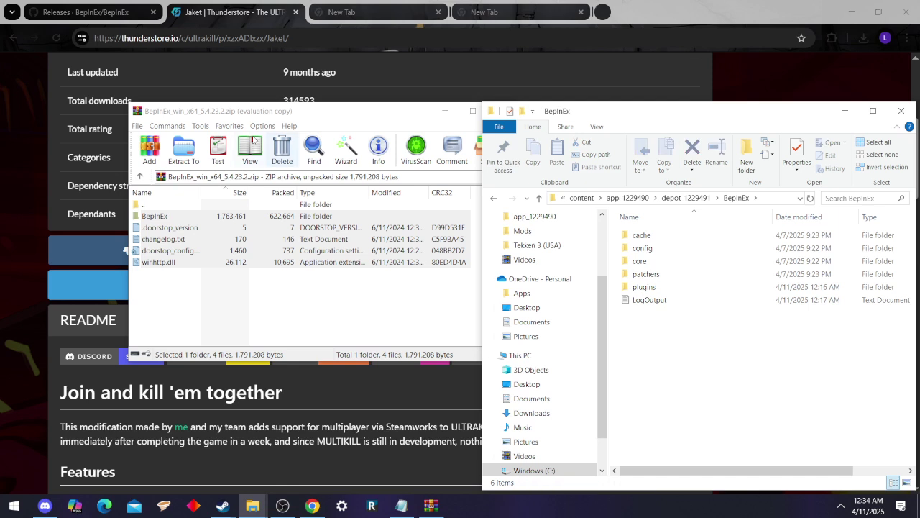
pyautogui.click(219, 218)
pyautogui.doubleClick(219, 216)
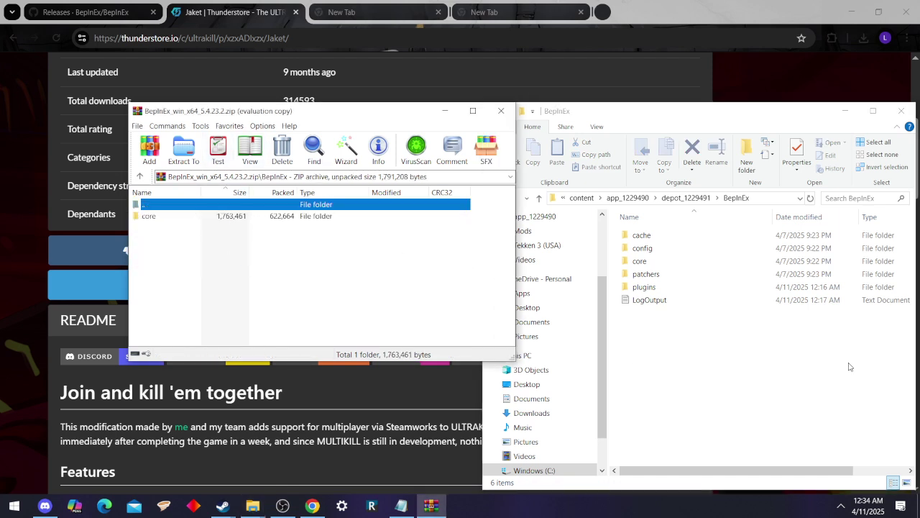
pyautogui.moveTo(807, 360); pyautogui.dragTo(710, 237)
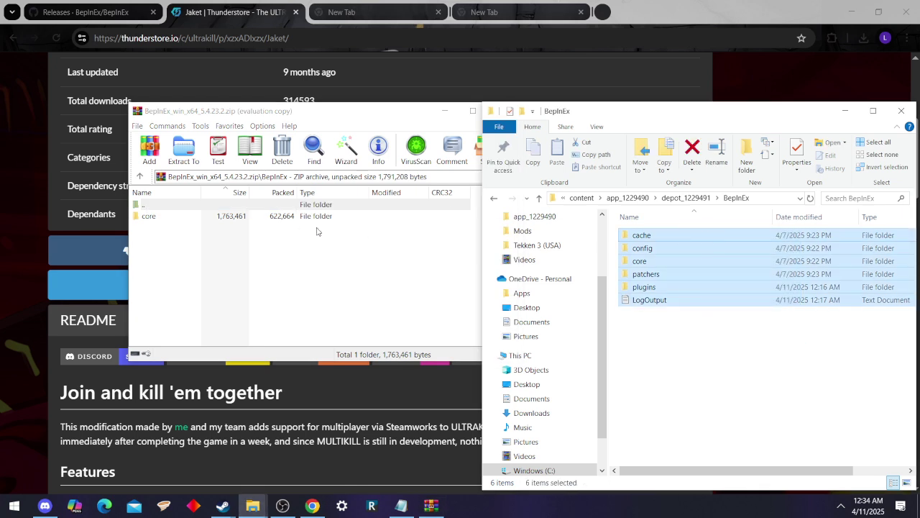
pyautogui.click(493, 200)
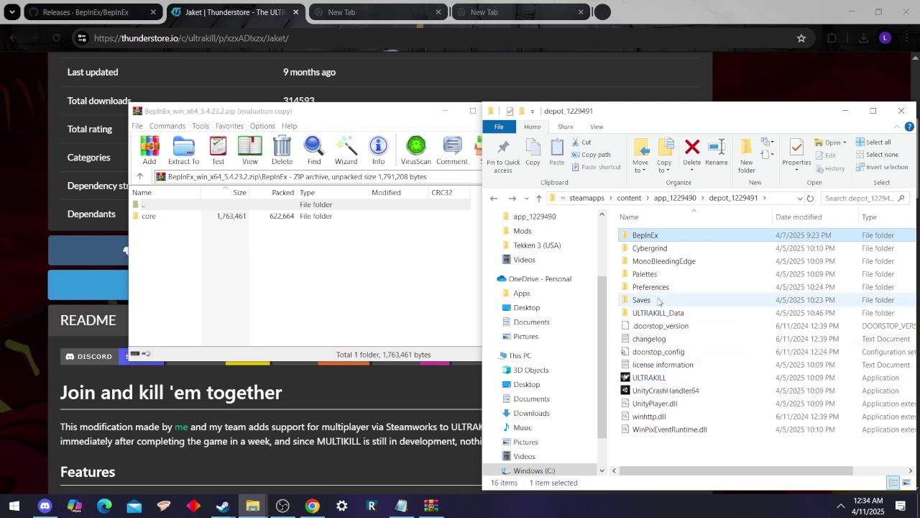
pyautogui.doubleClick(648, 236)
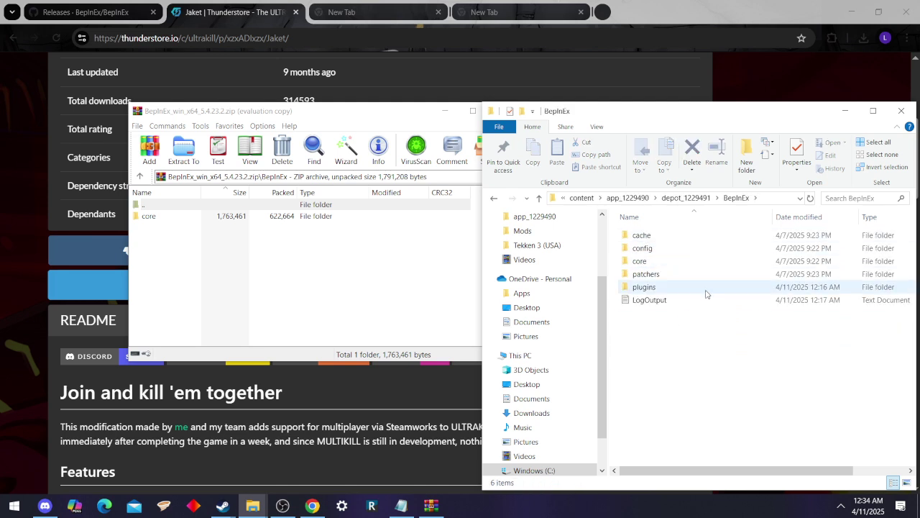
# In BepInEx\plugins, create a folder beside JAKET and leave it named 'New folder'.
pyautogui.click(647, 289)
pyautogui.doubleClick(648, 290)
pyautogui.click(747, 154)
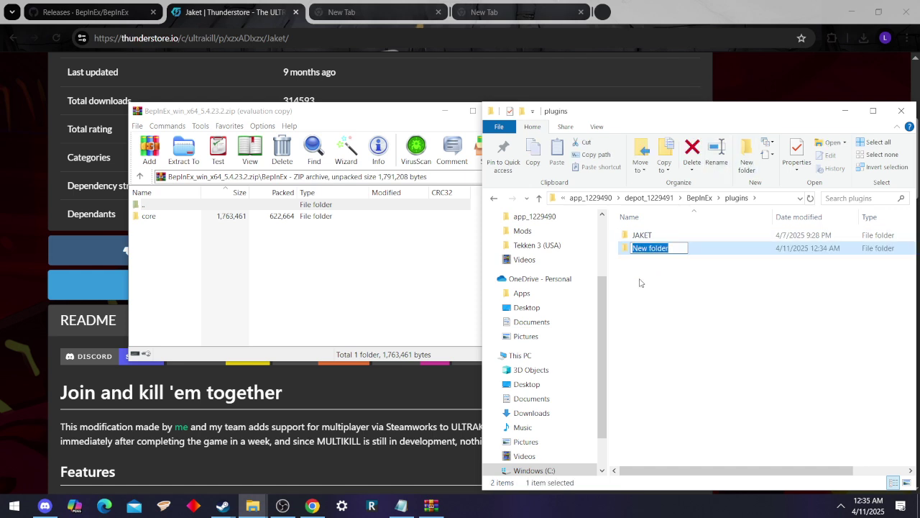
pyautogui.write('JAKET')
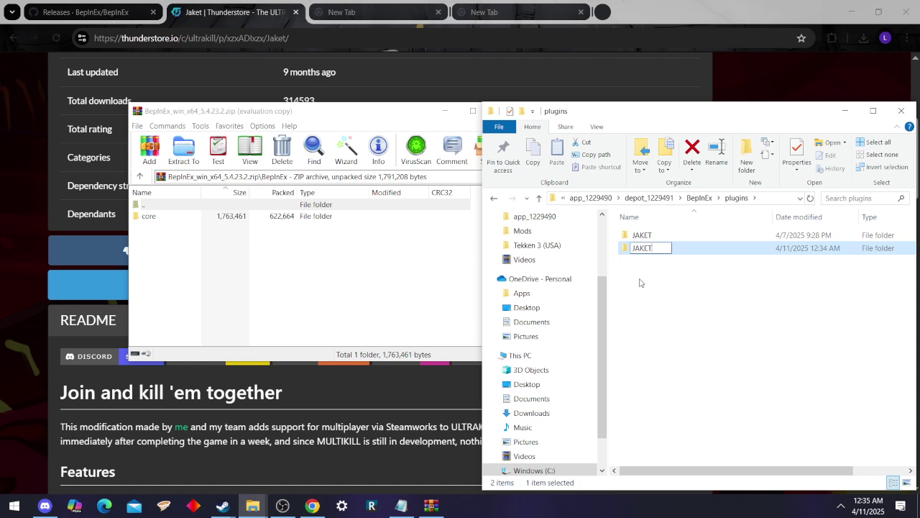
pyautogui.press('BackSpace')
pyautogui.press('BackSpace')
pyautogui.press('BackSpace')
pyautogui.press('BackSpace')
pyautogui.press('BackSpace')
pyautogui.press('Escape')
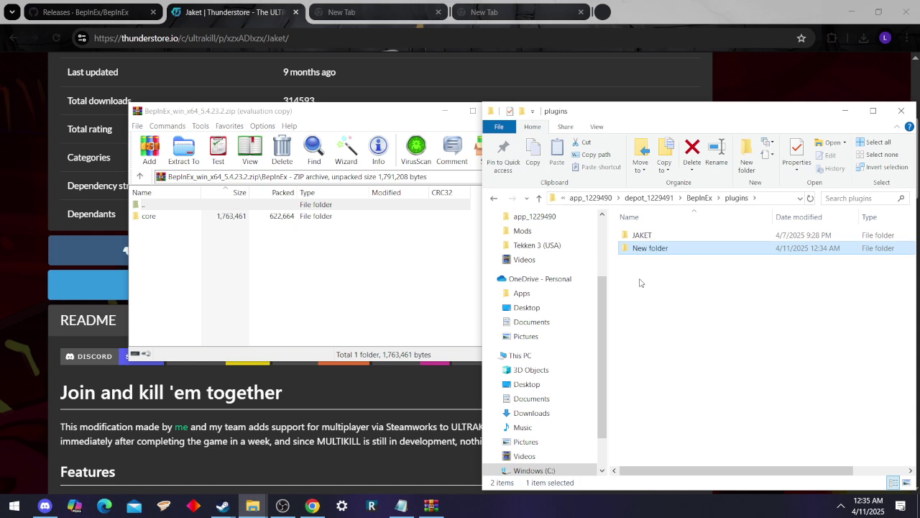
# Open xzxADIxzx-Jaket-1.3.42.zip in WinRAR and compare it with the game's JAKET plugin folder.
pyautogui.doubleClick(277, 207)
pyautogui.doubleClick(168, 207)
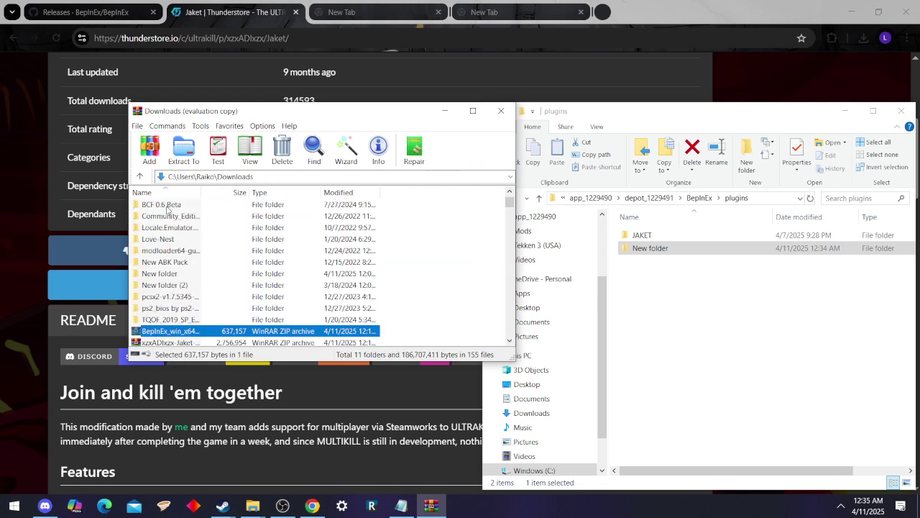
pyautogui.scroll(-1, 178, 343)
pyautogui.doubleClick(185, 309)
pyautogui.moveTo(173, 324); pyautogui.dragTo(715, 236)
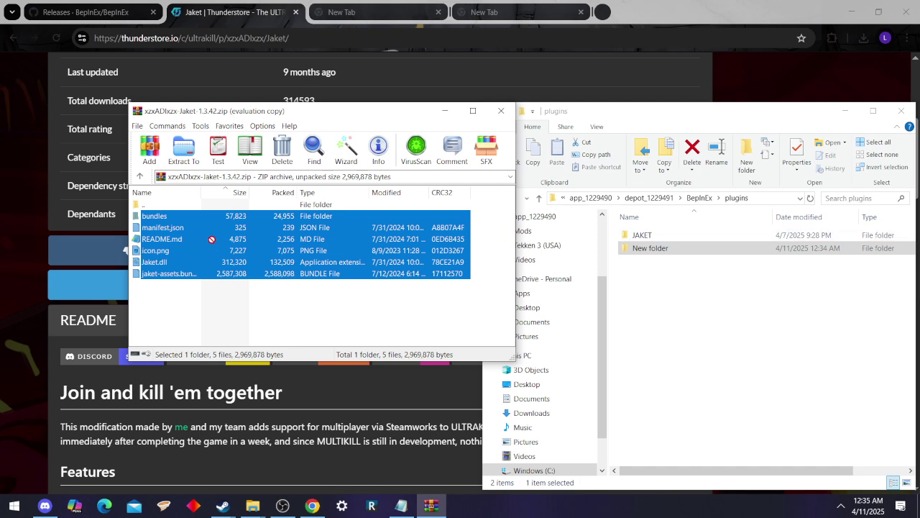
pyautogui.doubleClick(663, 241)
pyautogui.moveTo(670, 382)
pyautogui.mouseDown()
pyautogui.moveTo(663, 229)
pyautogui.moveTo(661, 277)
pyautogui.moveTo(691, 352)
pyautogui.mouseUp()
pyautogui.click(493, 199)
# Delete the empty New folder from plugins and return to the depot_1229491 folder.
pyautogui.rightClick(707, 256)
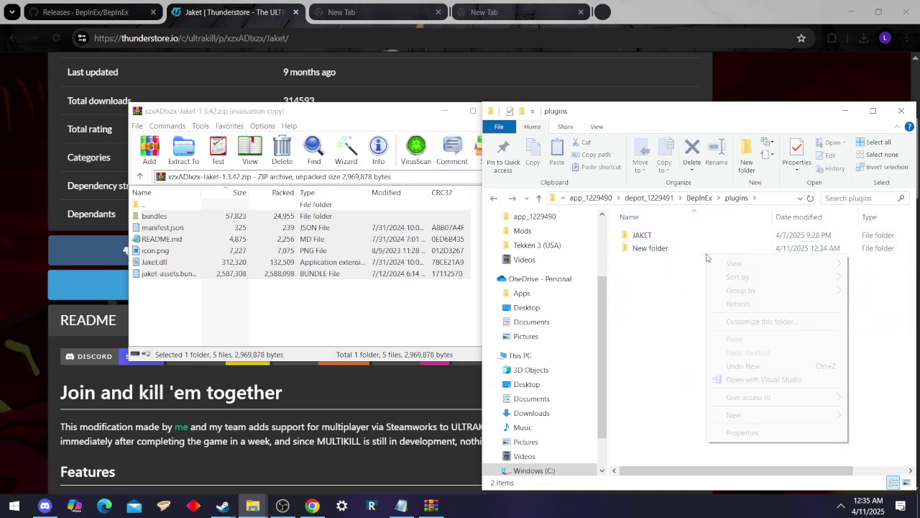
pyautogui.click(648, 249)
pyautogui.rightClick(648, 249)
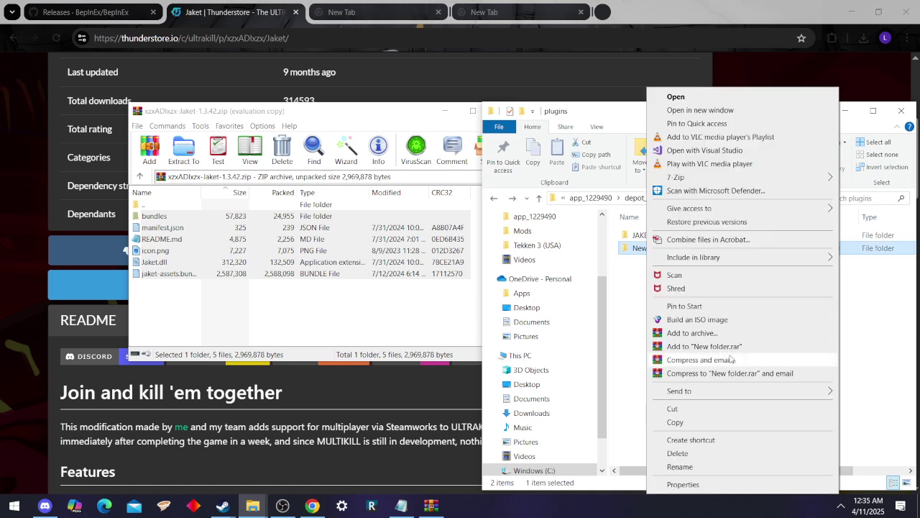
pyautogui.click(688, 453)
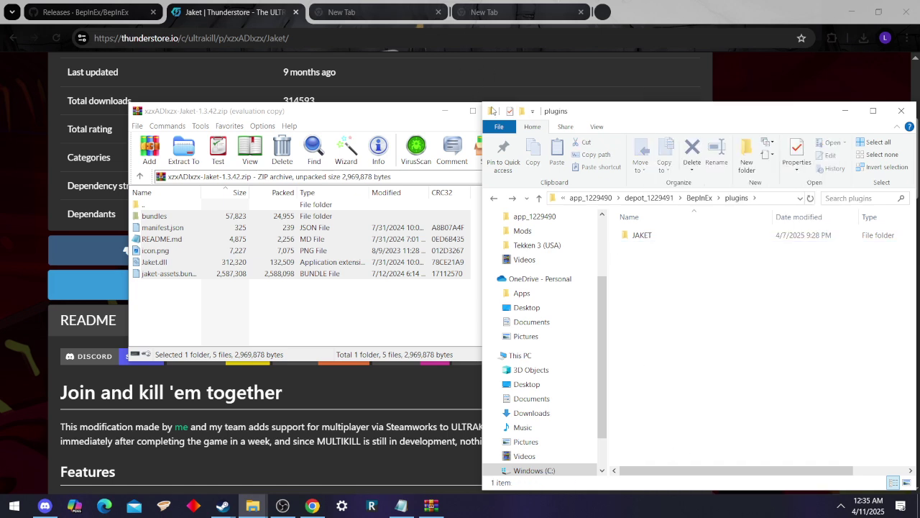
pyautogui.click(496, 199)
pyautogui.click(494, 199)
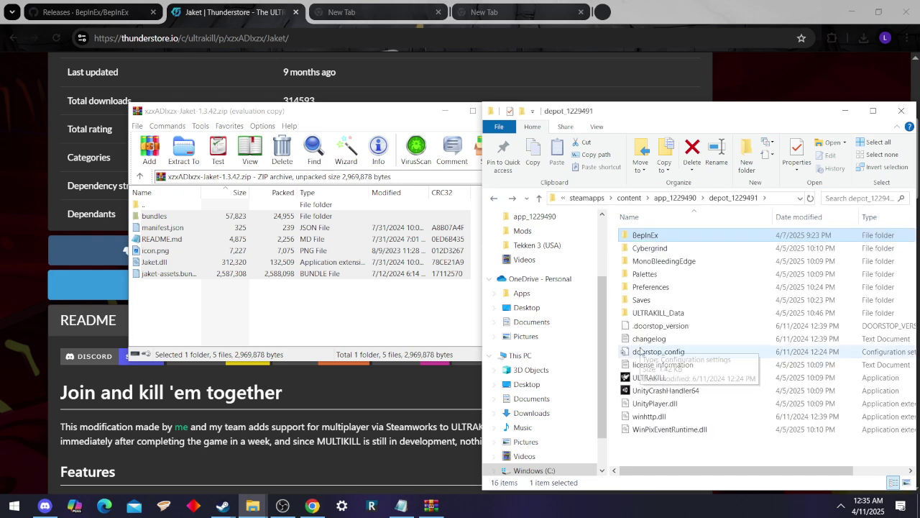
# Run ULTRAKILL.exe and choose BROWSE PUBLIC LOBBIES on the main menu.
pyautogui.click(649, 380)
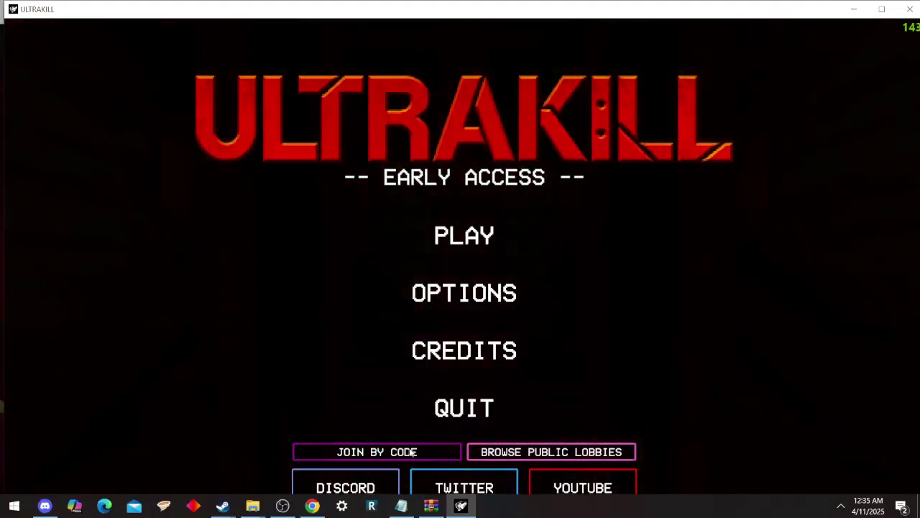
pyautogui.click(482, 451)
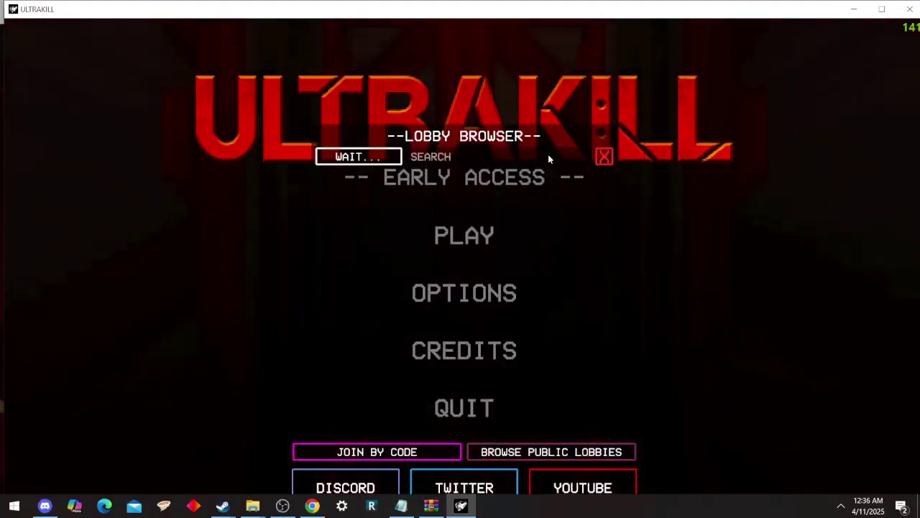
# Close the Lobby Browser and play Standard, Act I: Infinite Hyperdeath, level 1-4 Clair de Lune.
pyautogui.click(606, 153)
pyautogui.click(482, 219)
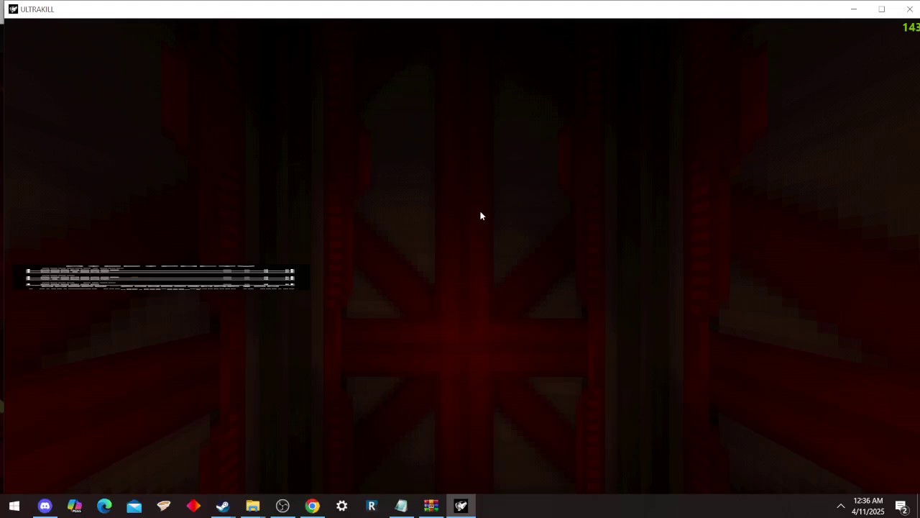
pyautogui.click(199, 277)
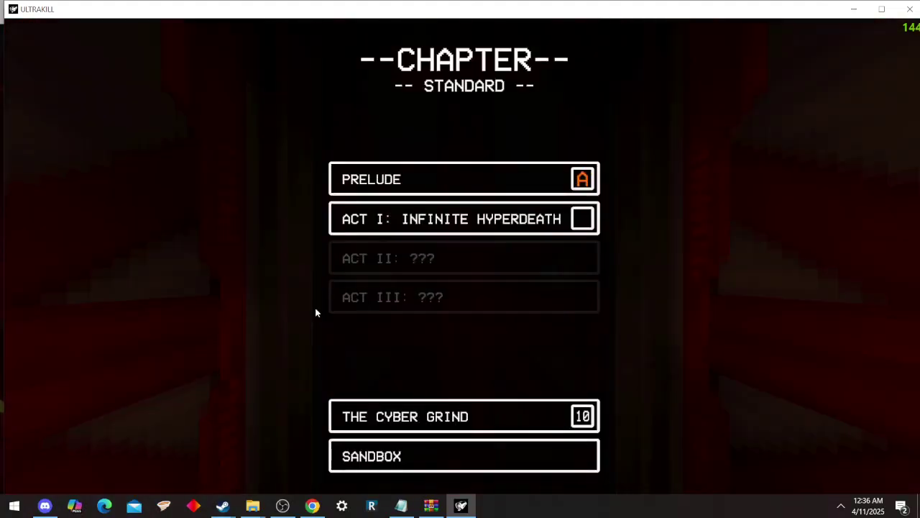
pyautogui.click(471, 225)
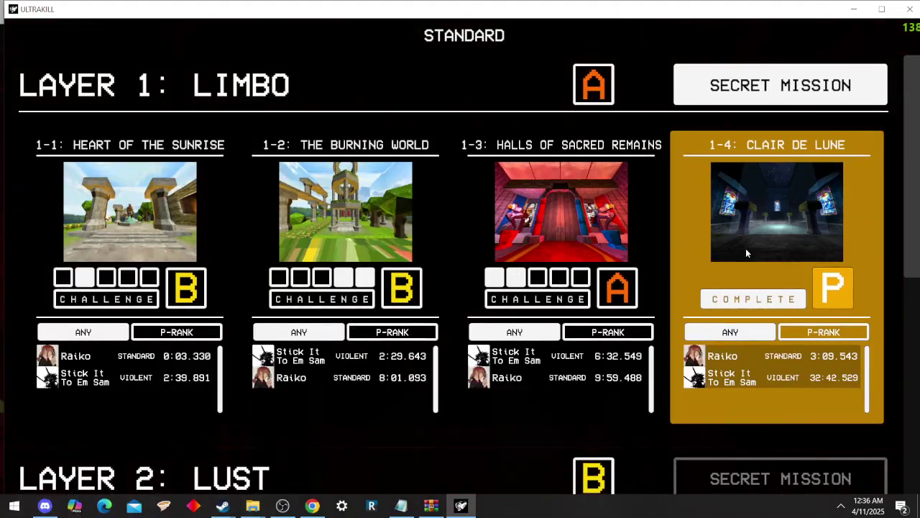
pyautogui.click(745, 257)
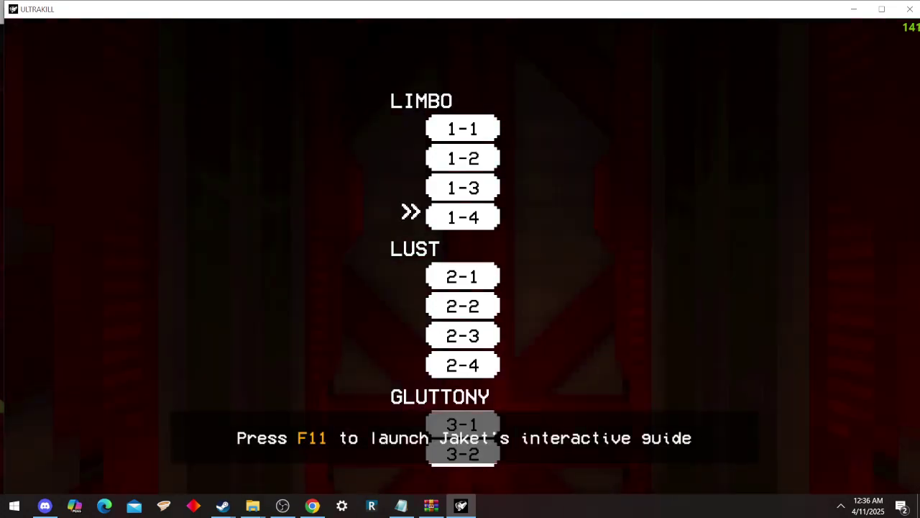
pyautogui.click(463, 217)
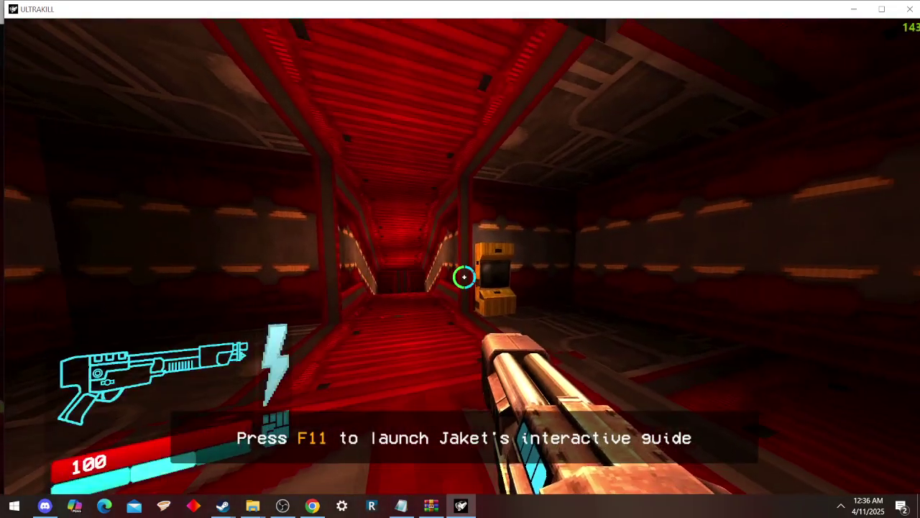
# Walk down the corridor, view Jaket settings with F3, then open the lobby panel with F1.
pyautogui.press('w')
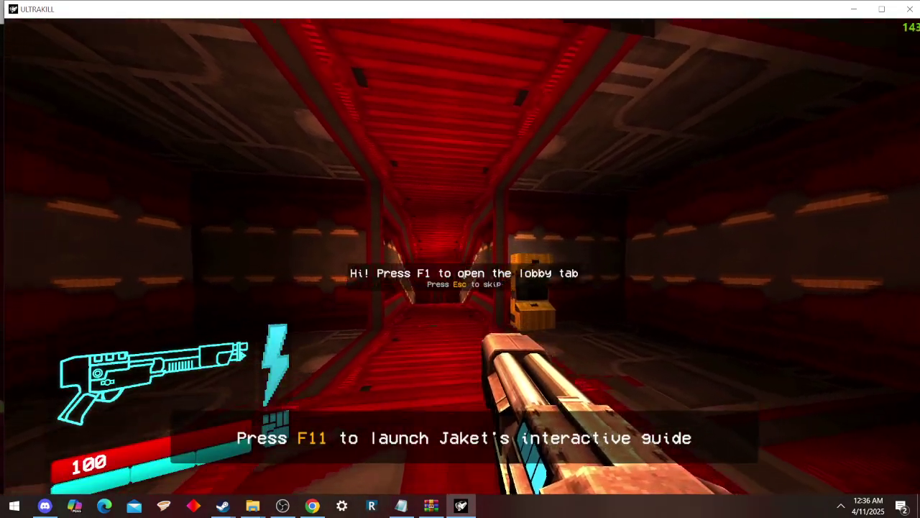
pyautogui.press('w')
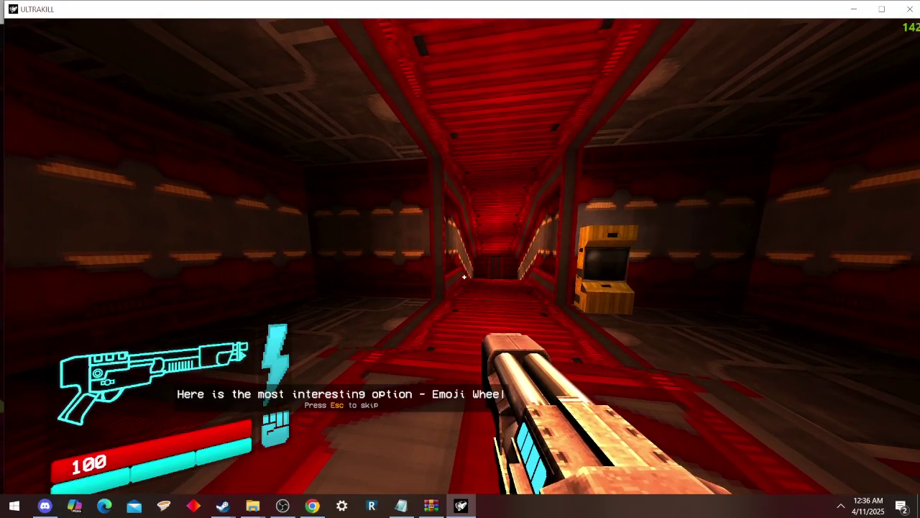
pyautogui.press('F3')
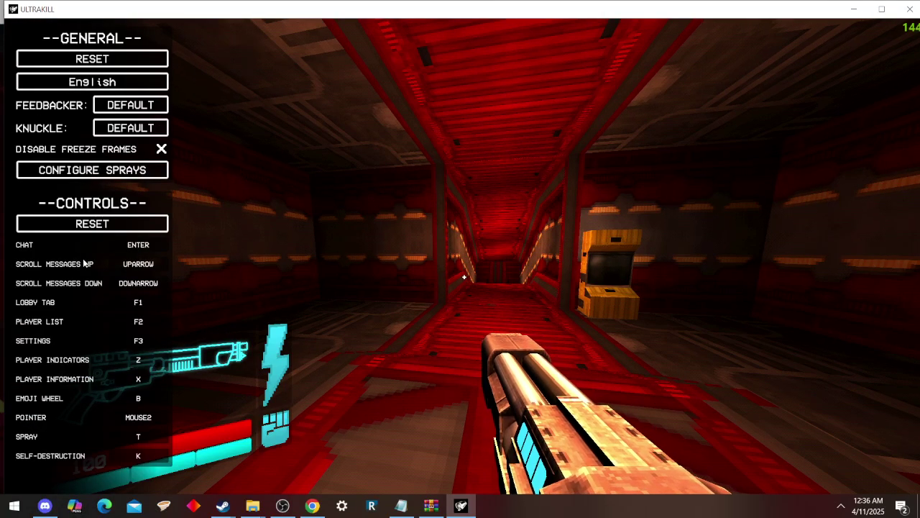
pyautogui.press('F3')
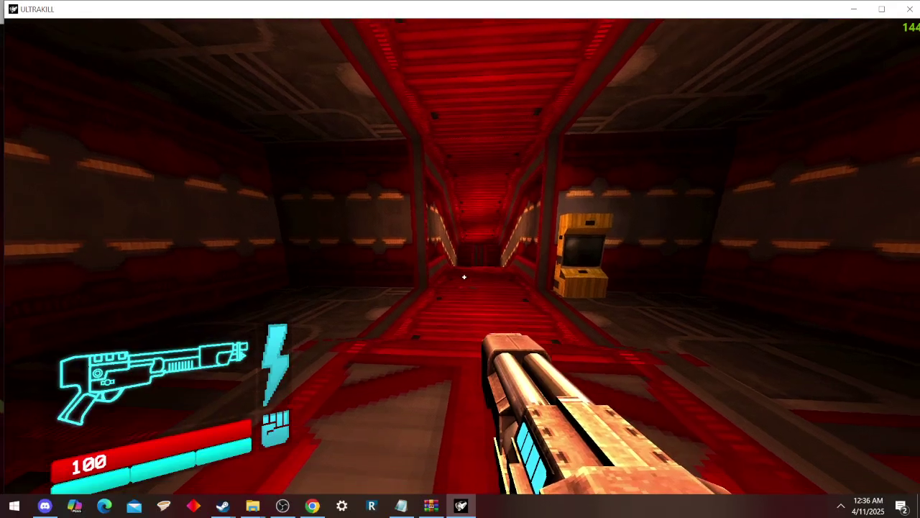
pyautogui.press('F1')
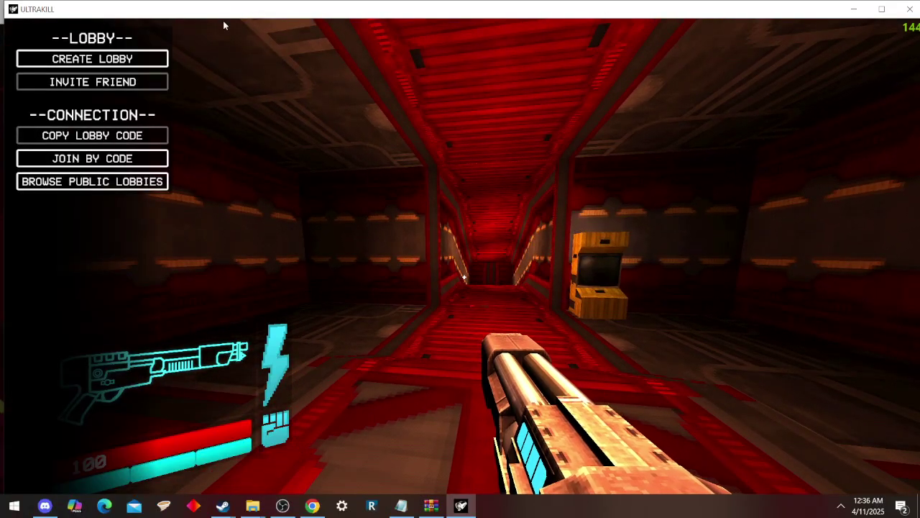
# Create a new Jaket lobby and untick ALLOW PvP so PvP is off.
pyautogui.click(104, 61)
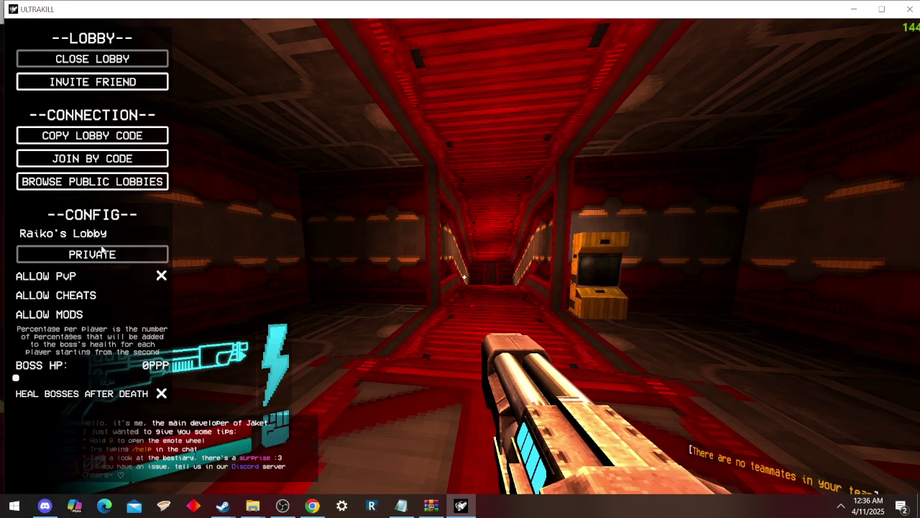
pyautogui.click(161, 277)
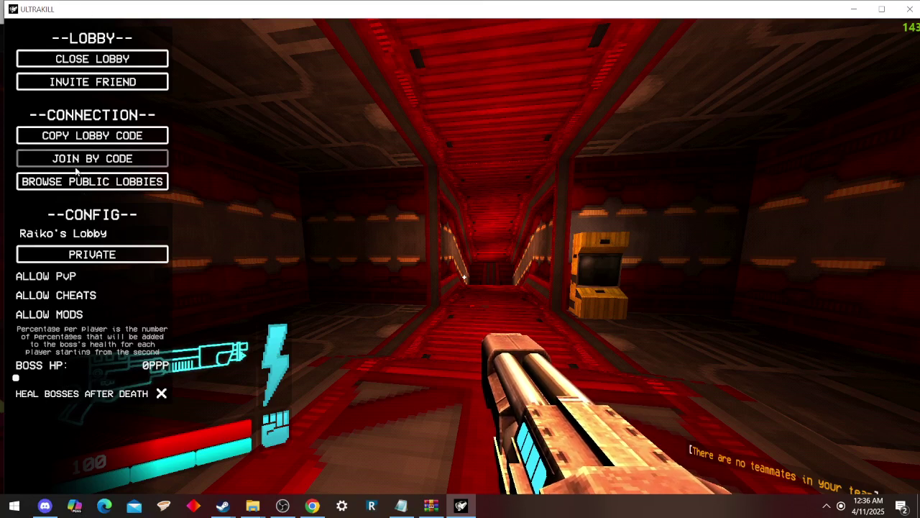
# Copy the lobby code, attempt Join by Code, then open the public Lobby Browser.
pyautogui.click(101, 142)
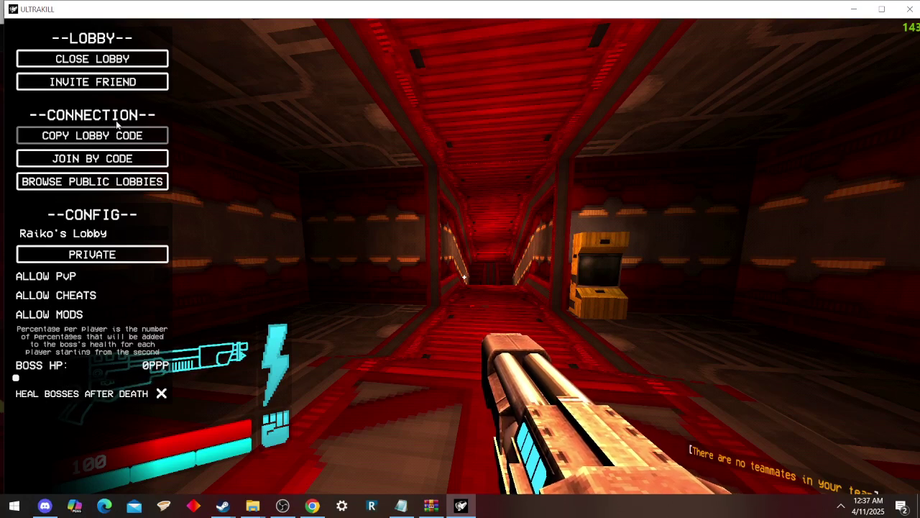
pyautogui.click(88, 154)
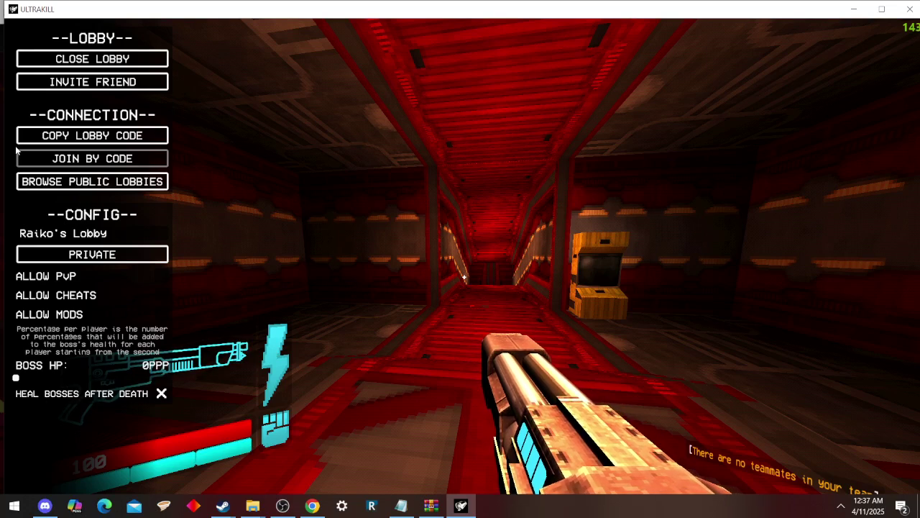
pyautogui.click(64, 184)
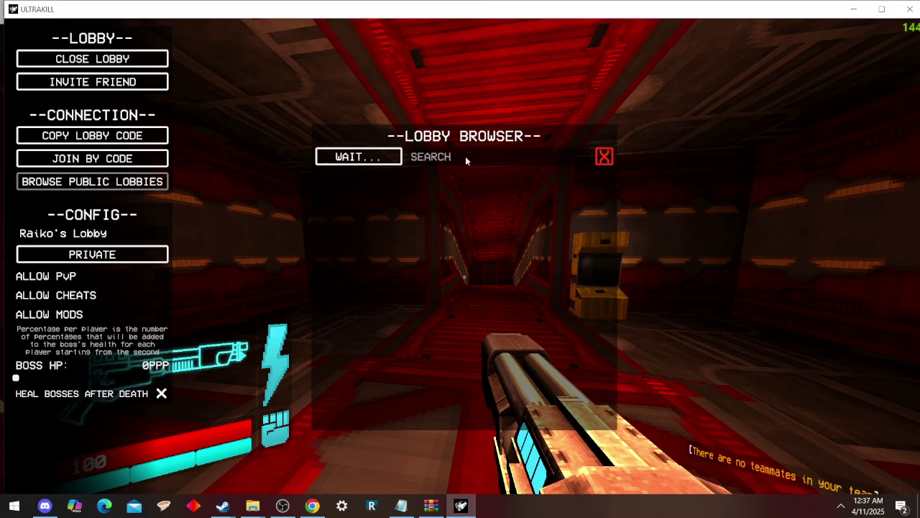
# Close the Lobby Browser panel, returning to the private lobby's settings.
pyautogui.click(603, 158)
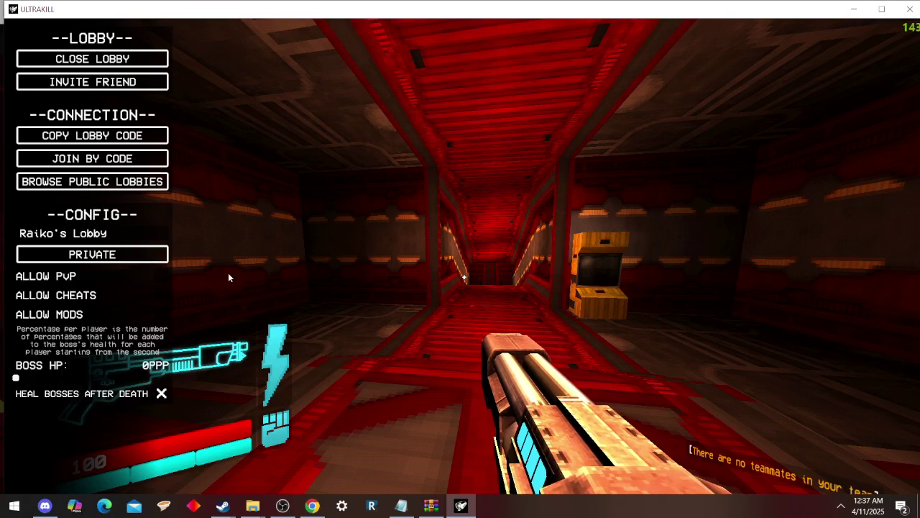
pyautogui.moveTo(283, 505)
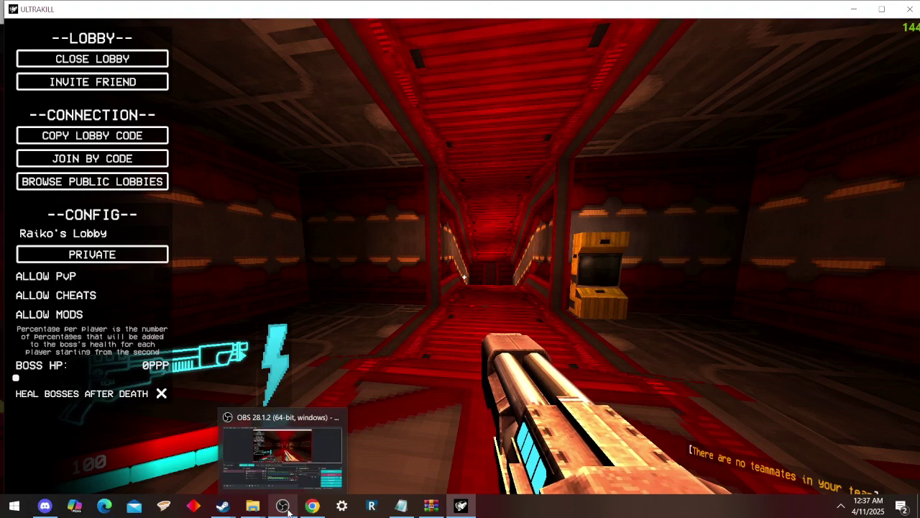